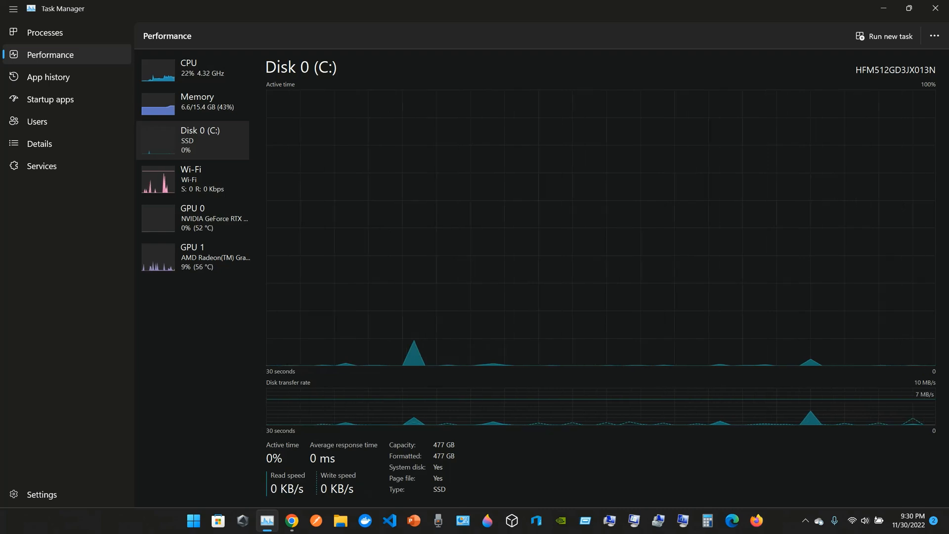
# Bring the Zephyrus G15 tech specs page to the front at its Storage section
pyautogui.click(291, 520)
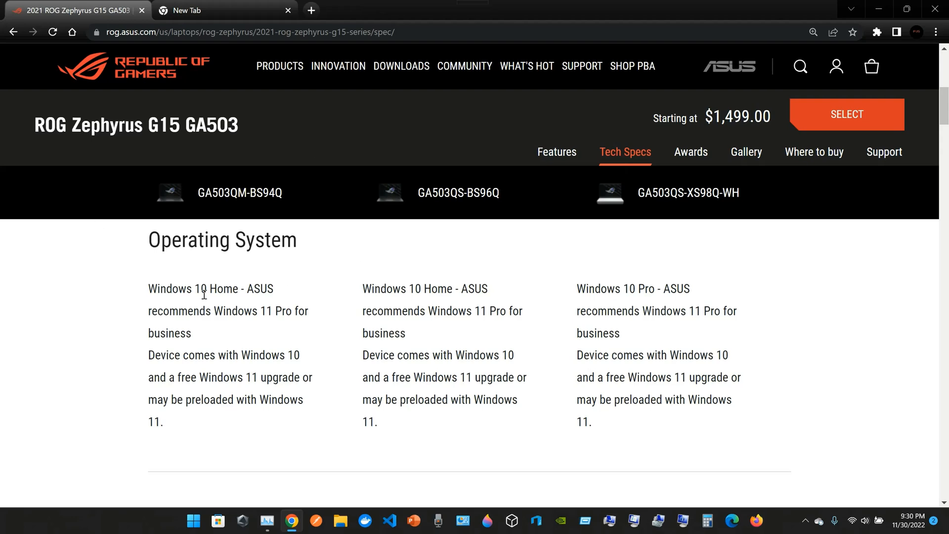
pyautogui.scroll(-2, 227, 292)
pyautogui.scroll(-4, 215, 293)
pyautogui.scroll(-3, 203, 292)
pyautogui.scroll(-3, 201, 294)
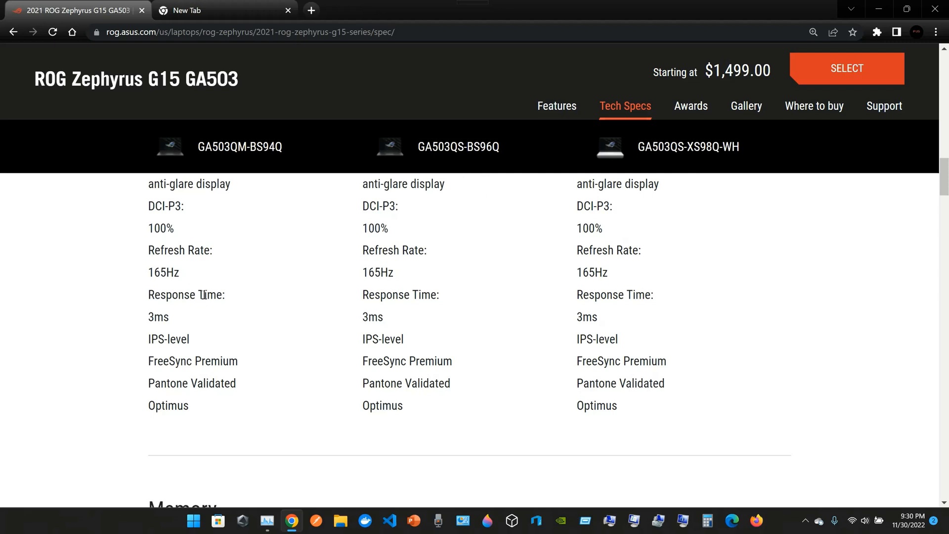
pyautogui.scroll(-3, 186, 293)
pyautogui.scroll(-3, 170, 292)
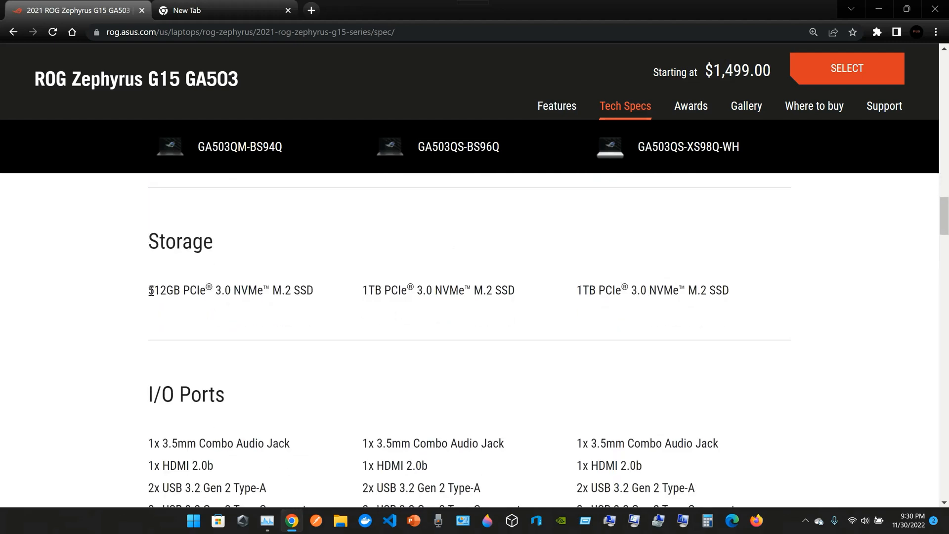
pyautogui.scroll(-1, 152, 290)
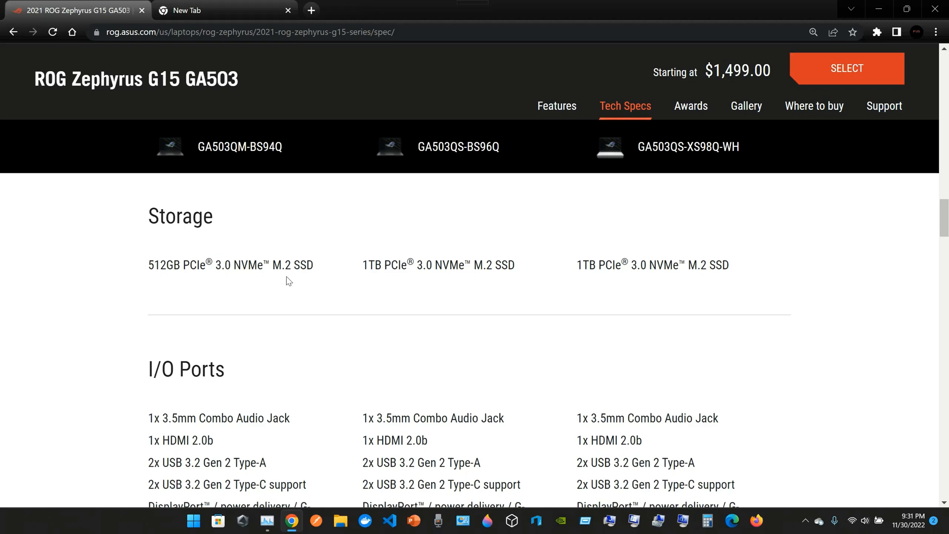
# Return to Task Manager's Performance view showing the RTX 3060 Laptop GPU
pyautogui.click(267, 521)
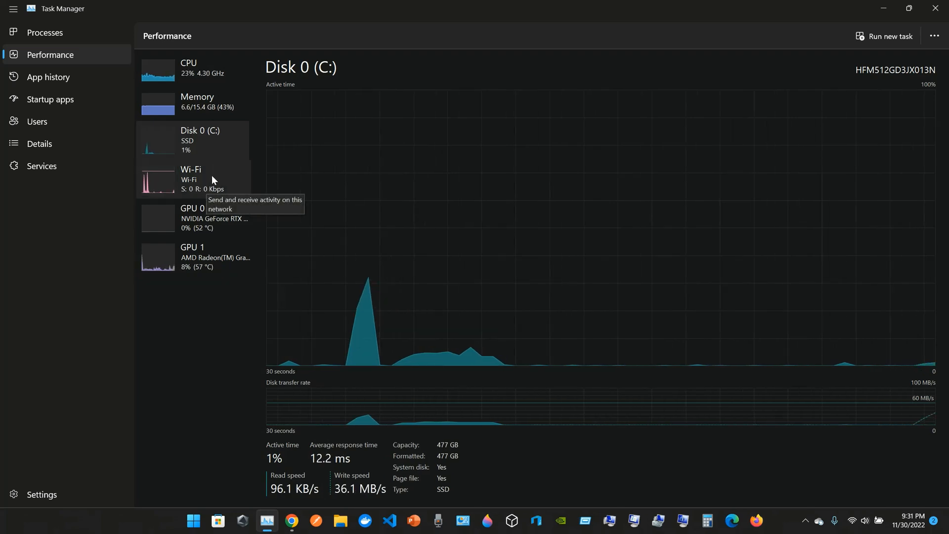
pyautogui.click(212, 216)
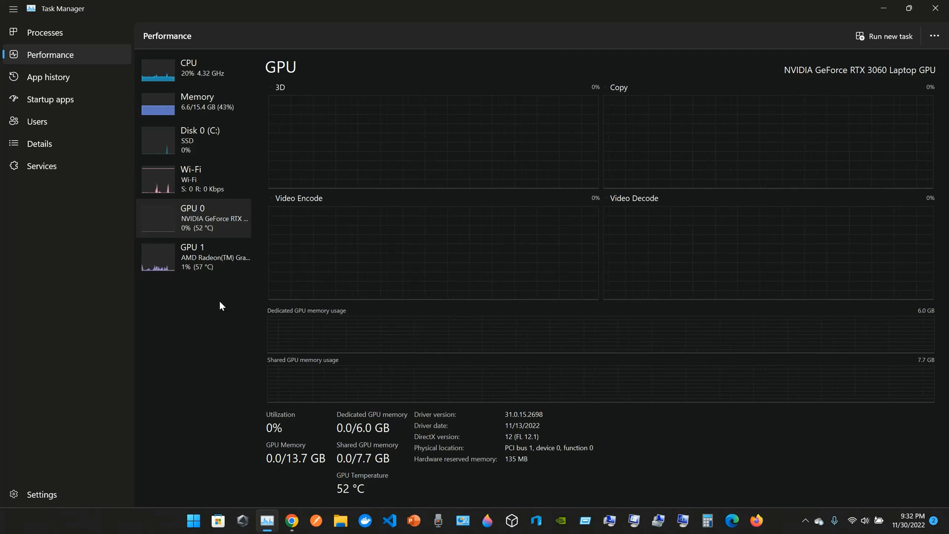
# Show the AMD Radeon Graphics GPU 1 stats, then return to the specs page
pyautogui.click(191, 266)
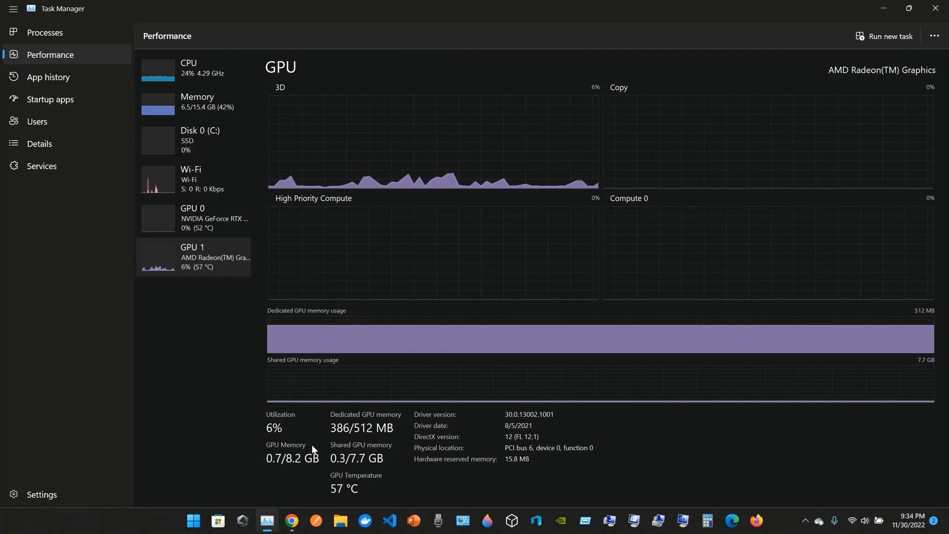
pyautogui.click(293, 520)
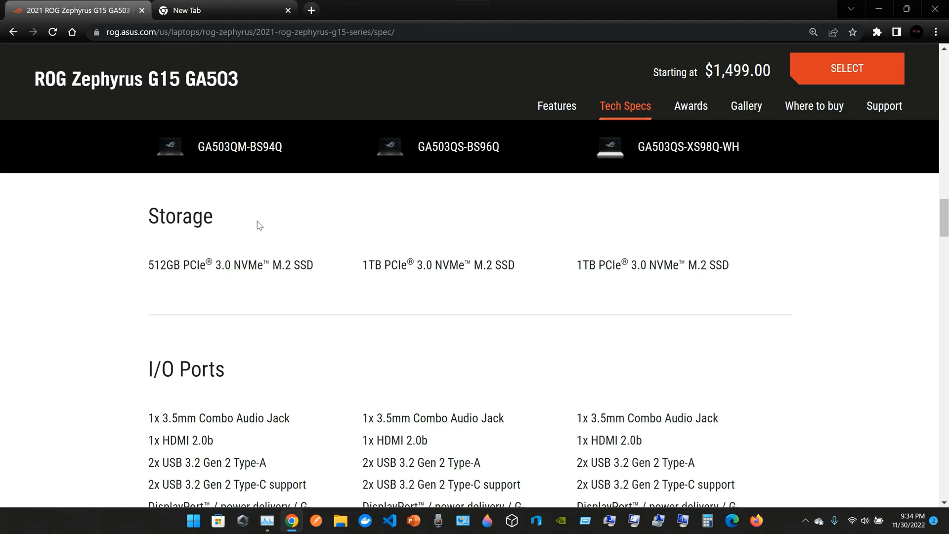
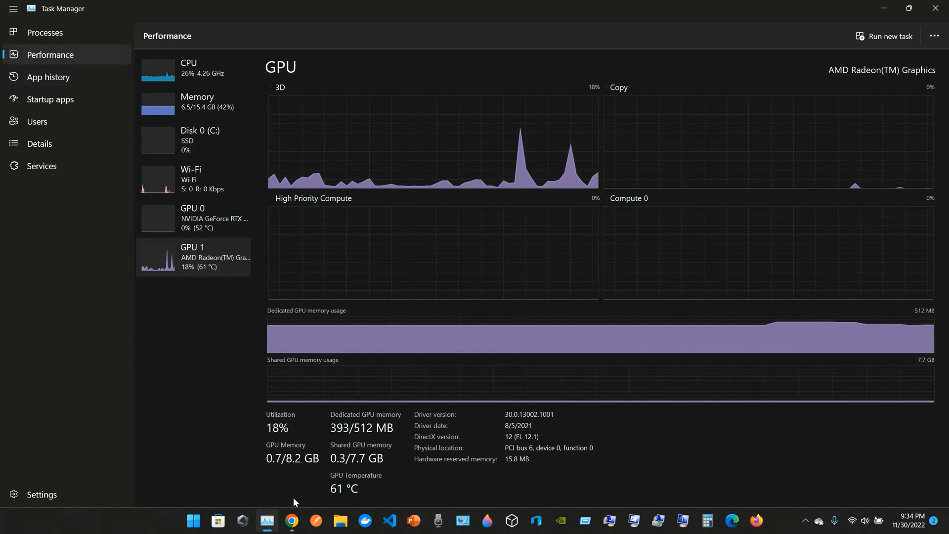
# Bring the Chrome window with the ROG Zephyrus specs page in front of Task Manager
pyautogui.click(294, 521)
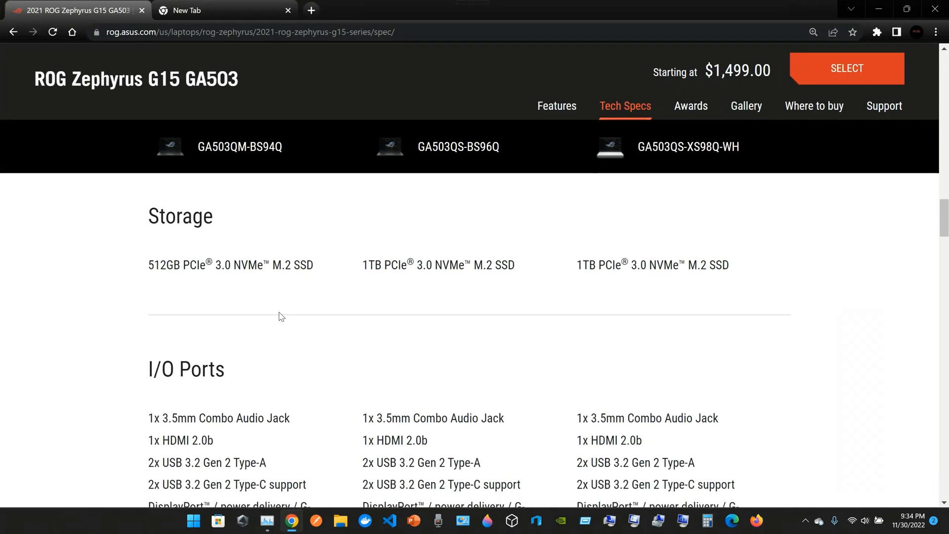
pyautogui.scroll(5, 280, 317)
pyautogui.scroll(6, 280, 317)
pyautogui.scroll(1, 280, 317)
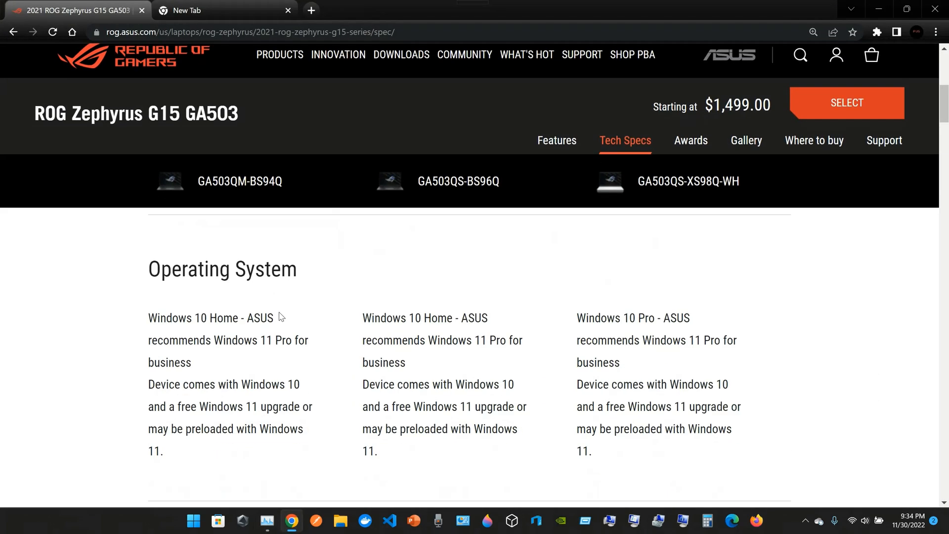
pyautogui.scroll(-1, 280, 316)
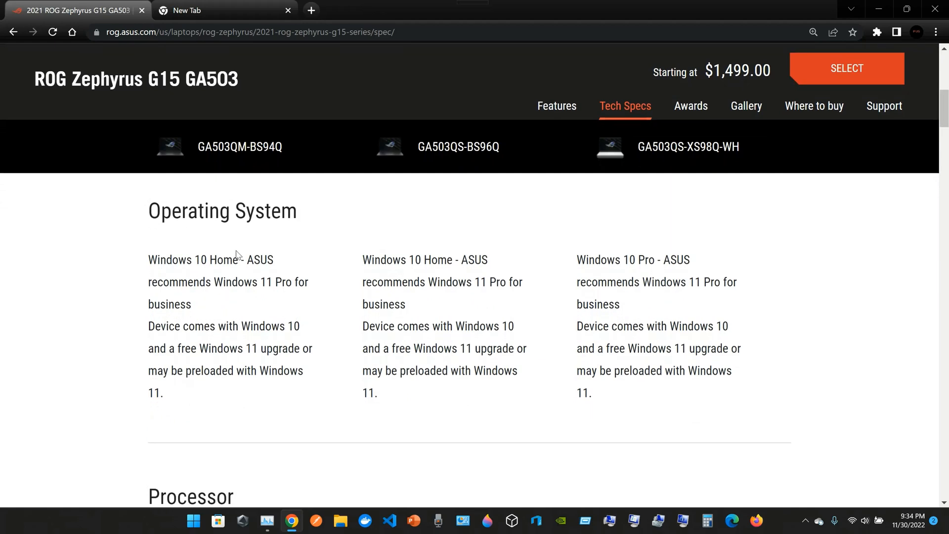
pyautogui.scroll(-1, 183, 273)
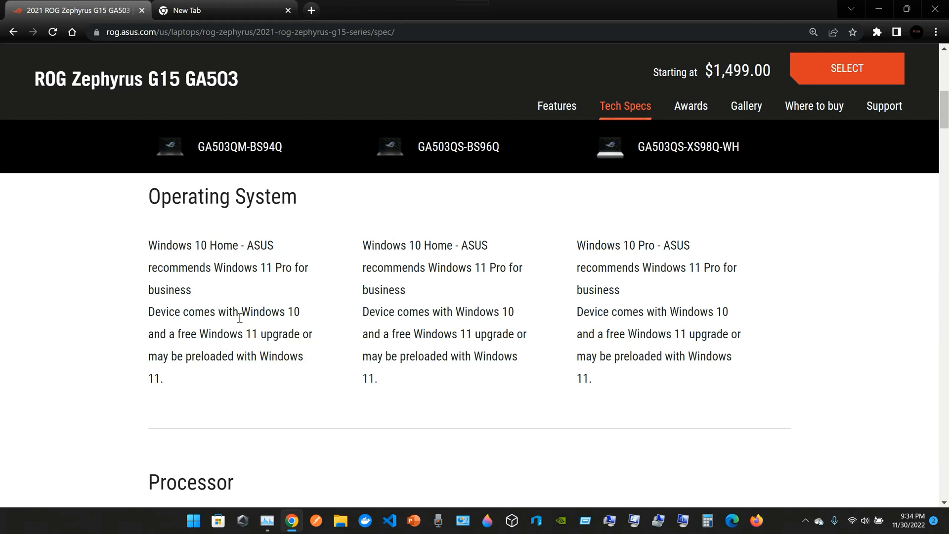
pyautogui.scroll(-1, 240, 319)
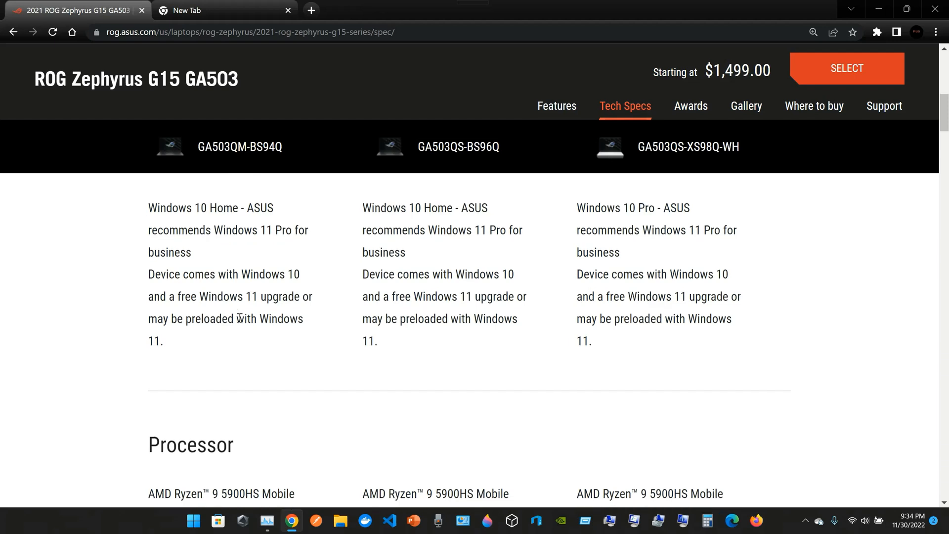
pyautogui.scroll(-2, 240, 318)
pyautogui.scroll(-2, 239, 318)
pyautogui.scroll(-2, 240, 319)
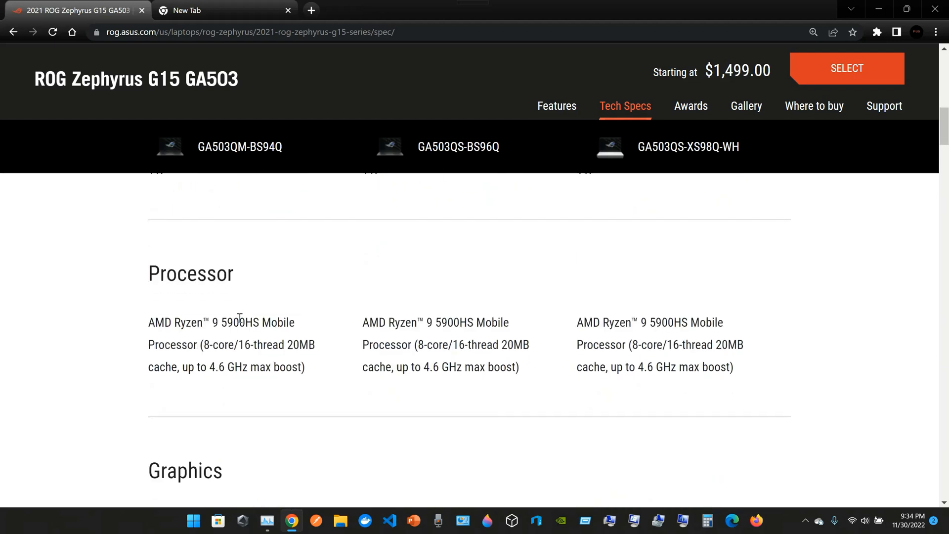
pyautogui.scroll(-2, 240, 318)
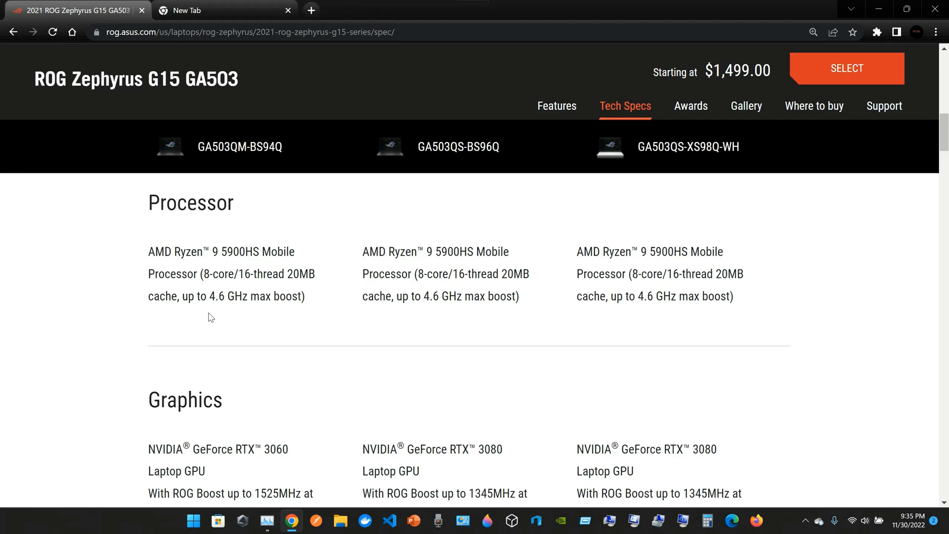
pyautogui.scroll(-3, 209, 317)
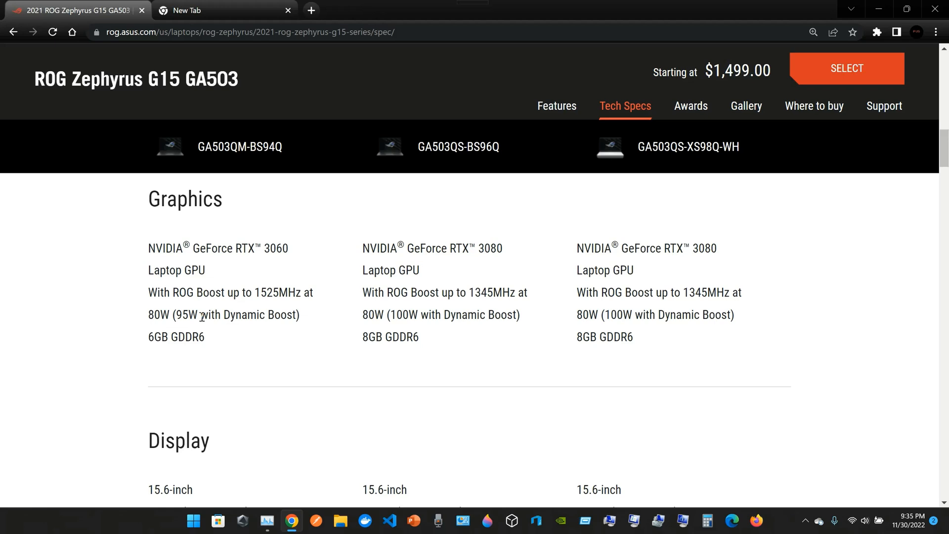
pyautogui.scroll(-1, 212, 353)
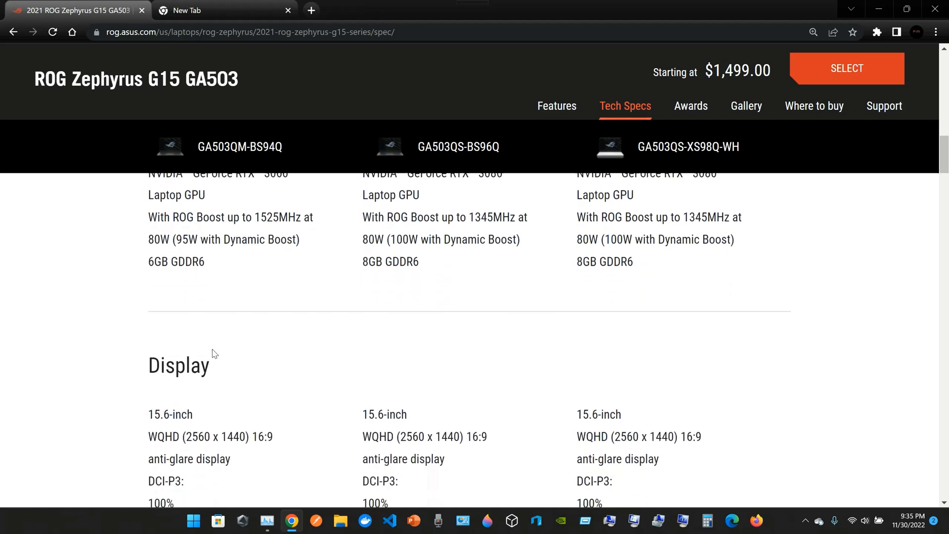
pyautogui.scroll(-2, 212, 354)
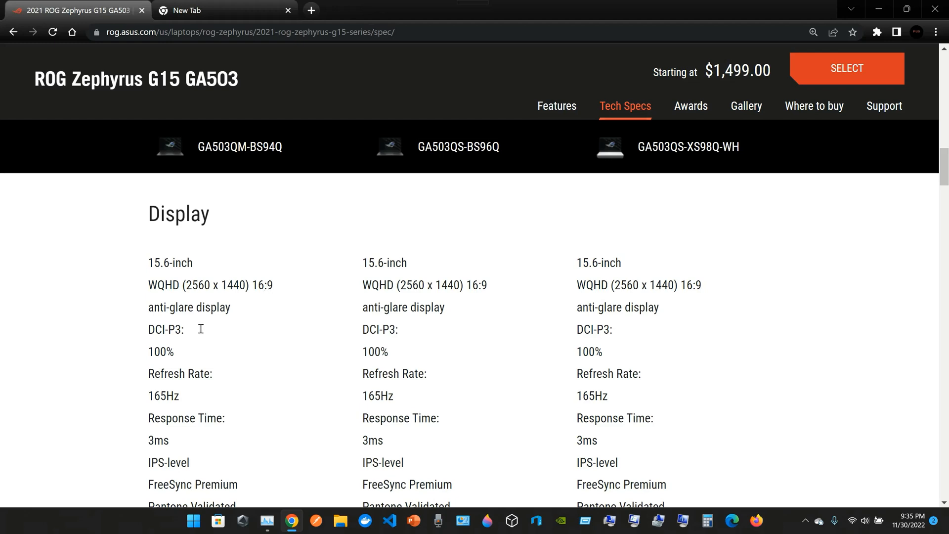
pyautogui.scroll(-2, 201, 330)
pyautogui.scroll(-1, 201, 329)
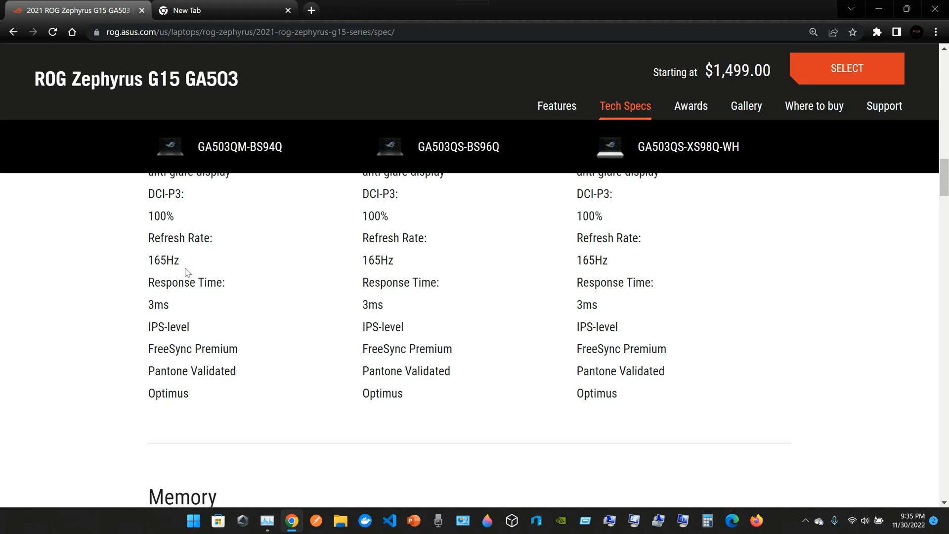
pyautogui.scroll(-1, 185, 273)
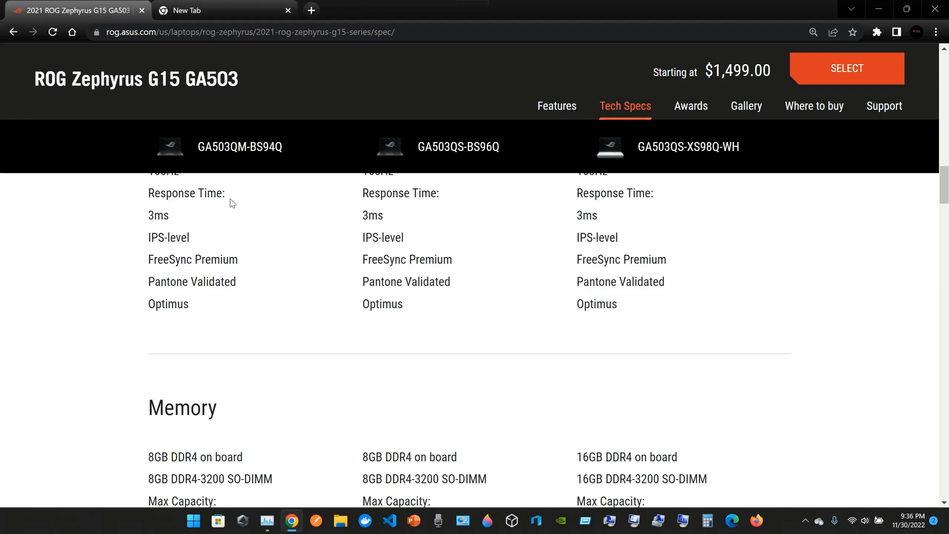
pyautogui.scroll(-3, 208, 379)
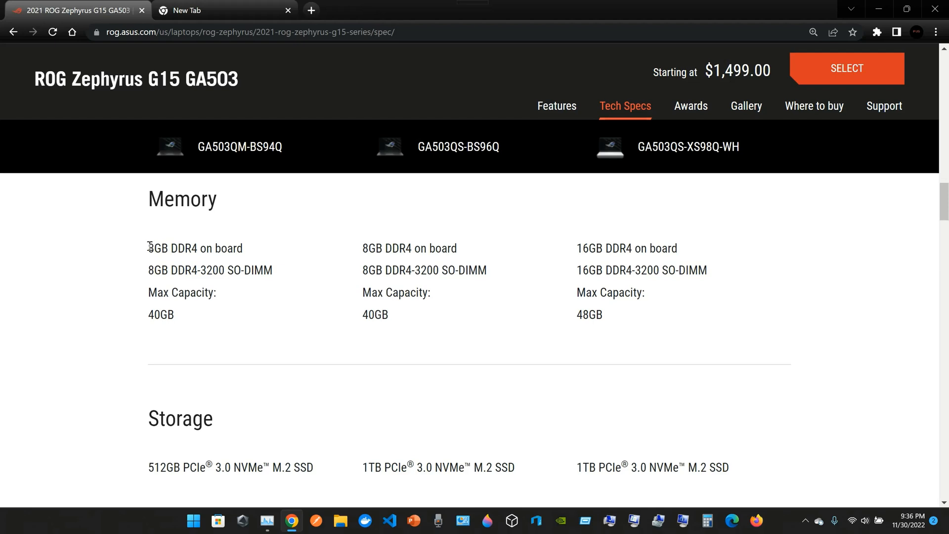
# Highlight the 8GB DDR4 on-board memory line, then the 8GB DDR4-3200 SO-DIMM line
pyautogui.moveTo(149, 246); pyautogui.dragTo(245, 251)
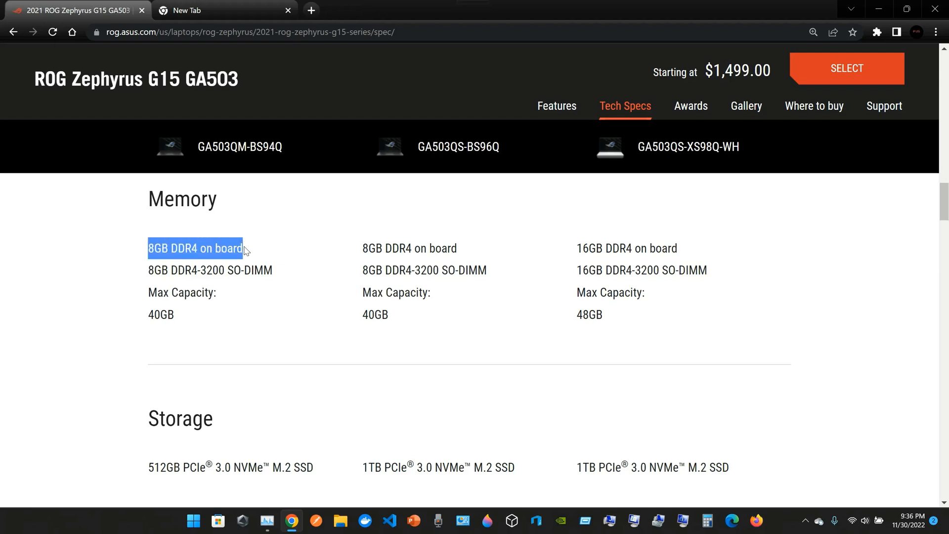
pyautogui.click(152, 274)
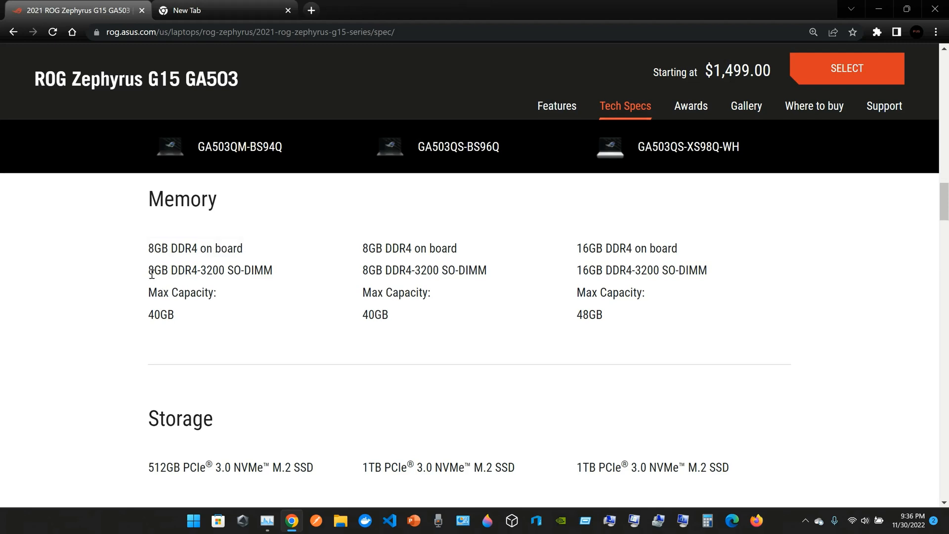
pyautogui.moveTo(151, 273); pyautogui.dragTo(275, 273)
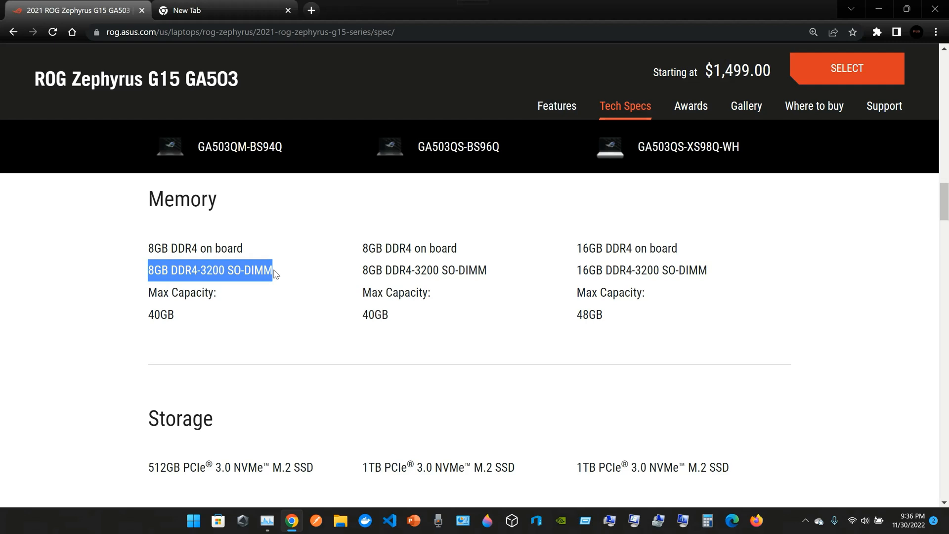
pyautogui.click(183, 317)
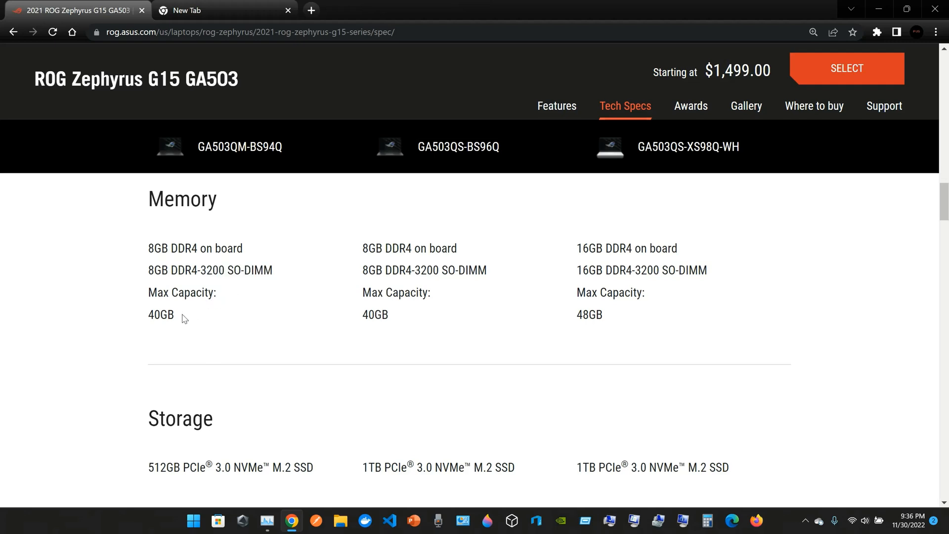
# Highlight the Max Capacity 40GB entry and re-mark the on-board memory line
pyautogui.moveTo(183, 318)
pyautogui.mouseDown()
pyautogui.moveTo(148, 293)
pyautogui.moveTo(165, 271)
pyautogui.moveTo(267, 272)
pyautogui.mouseUp()
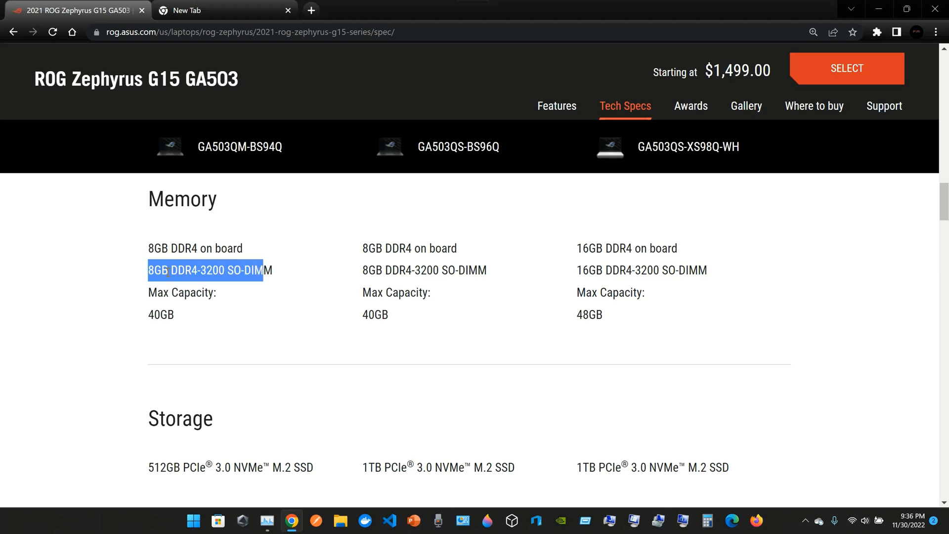
pyautogui.moveTo(149, 254); pyautogui.dragTo(227, 248)
pyautogui.moveTo(178, 317); pyautogui.dragTo(146, 306)
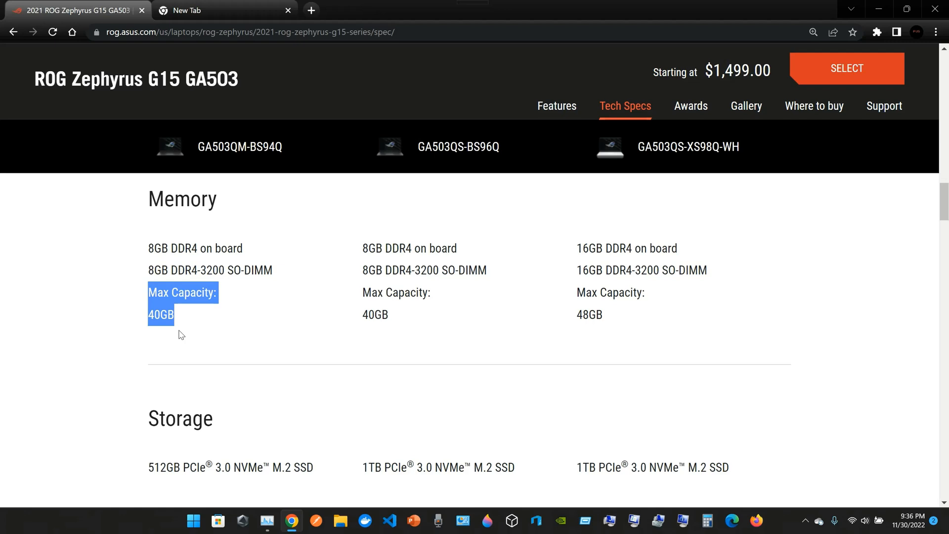
pyautogui.scroll(-3, 179, 335)
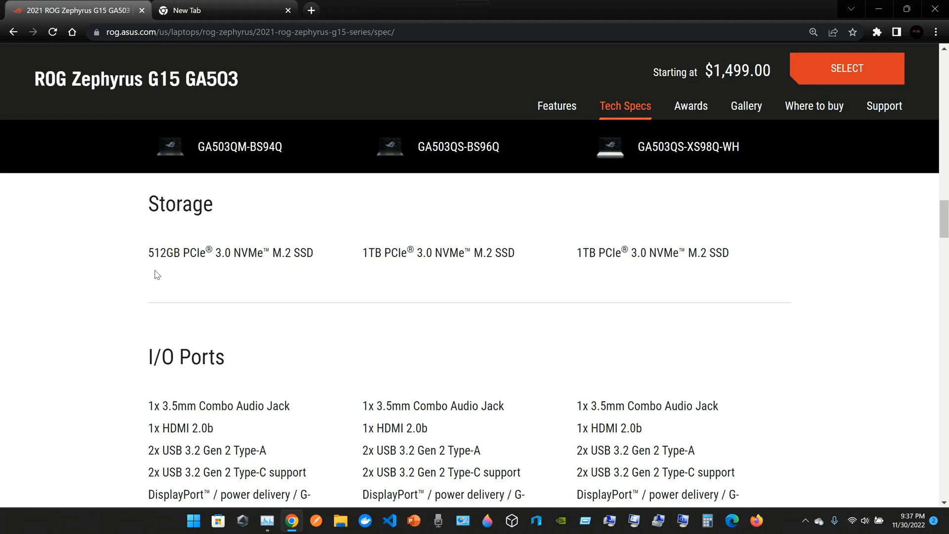
pyautogui.scroll(-1, 156, 274)
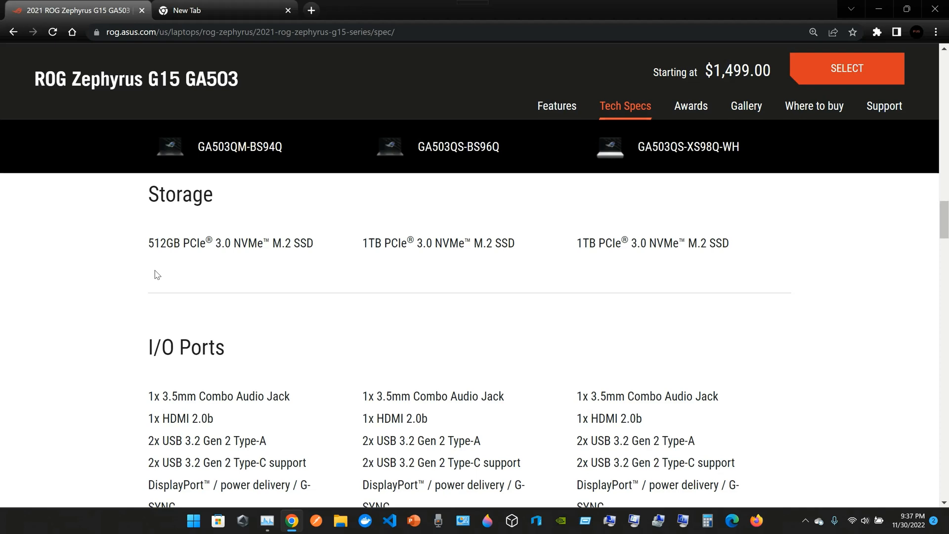
pyautogui.scroll(-2, 155, 275)
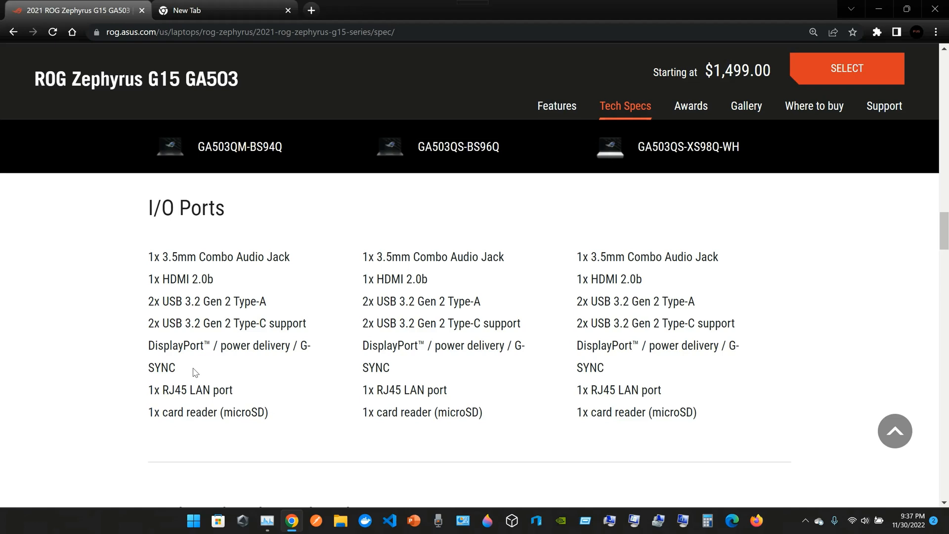
pyautogui.scroll(-2, 194, 372)
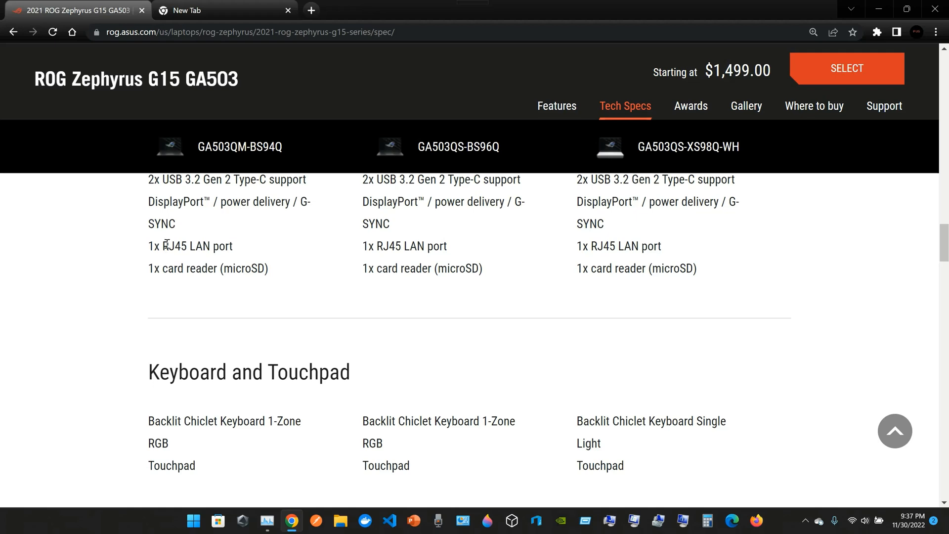
# Briefly highlight the LAN port entry in the first column, then clear the selection
pyautogui.moveTo(168, 245); pyautogui.dragTo(240, 245)
pyautogui.click(240, 247)
pyautogui.scroll(-1, 241, 247)
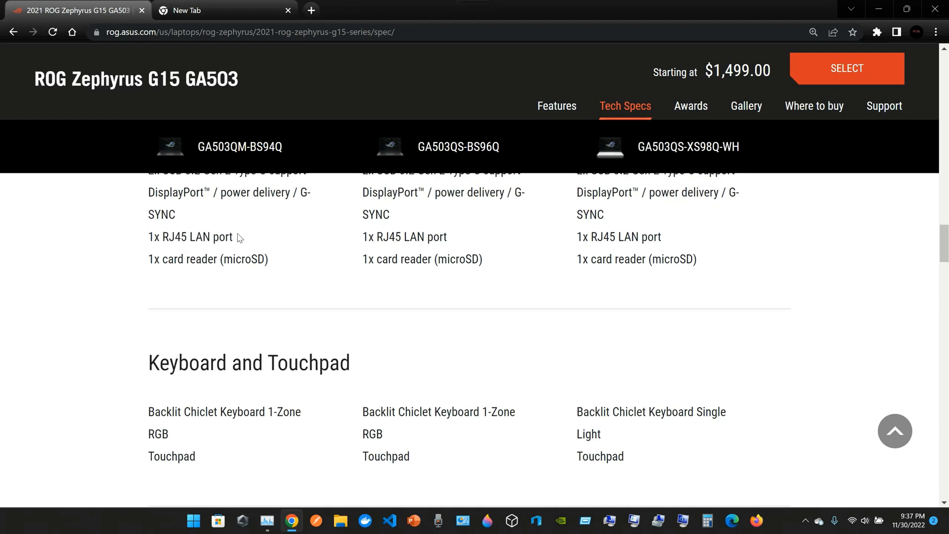
pyautogui.scroll(-1, 235, 248)
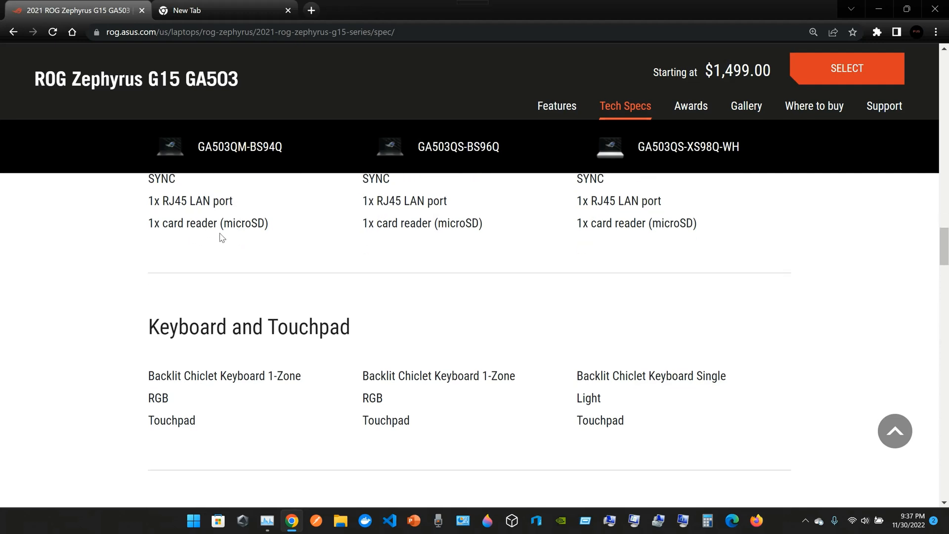
pyautogui.scroll(-4, 221, 238)
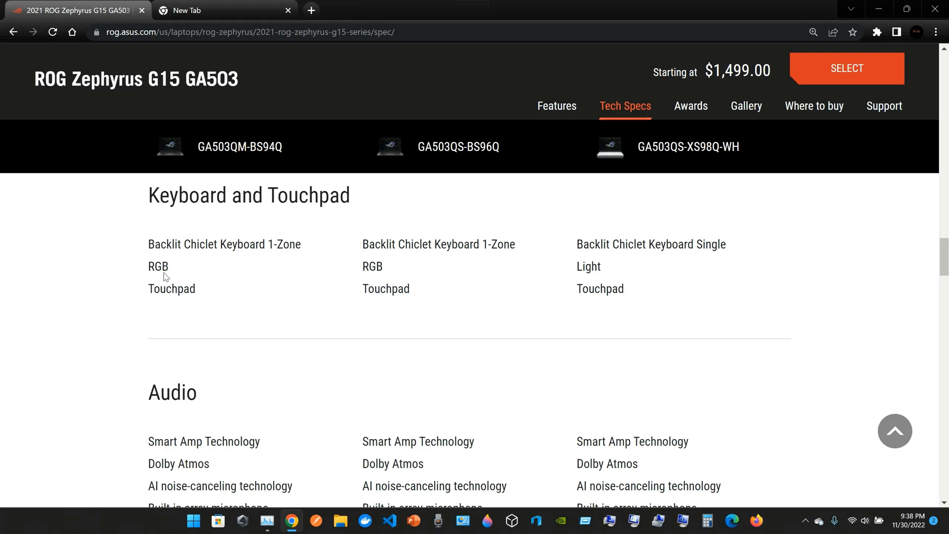
pyautogui.scroll(-1, 204, 295)
pyautogui.scroll(-2, 203, 296)
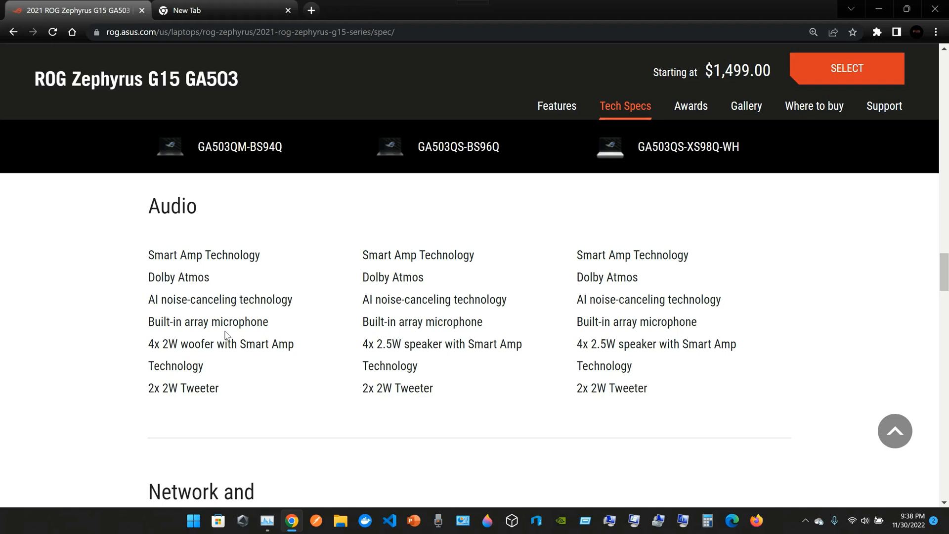
pyautogui.scroll(-1, 225, 335)
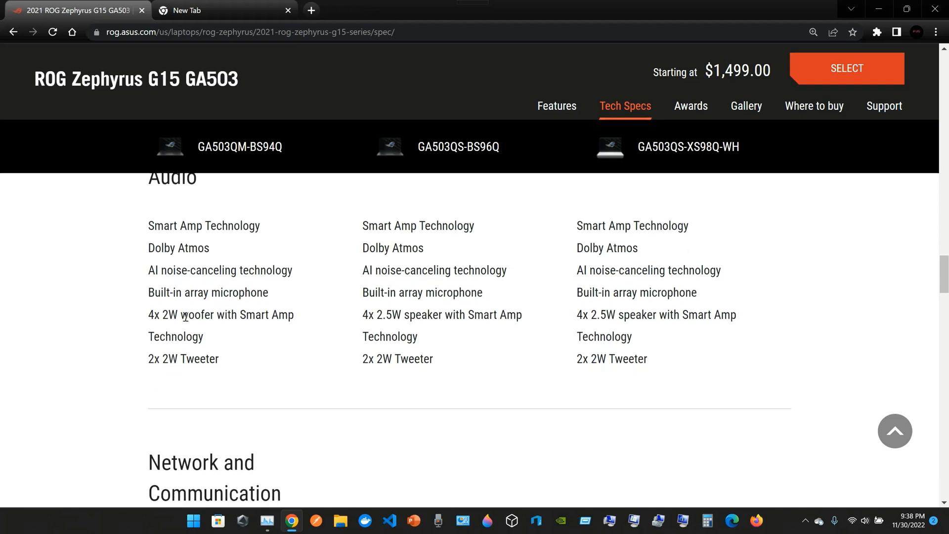
pyautogui.scroll(-2, 217, 345)
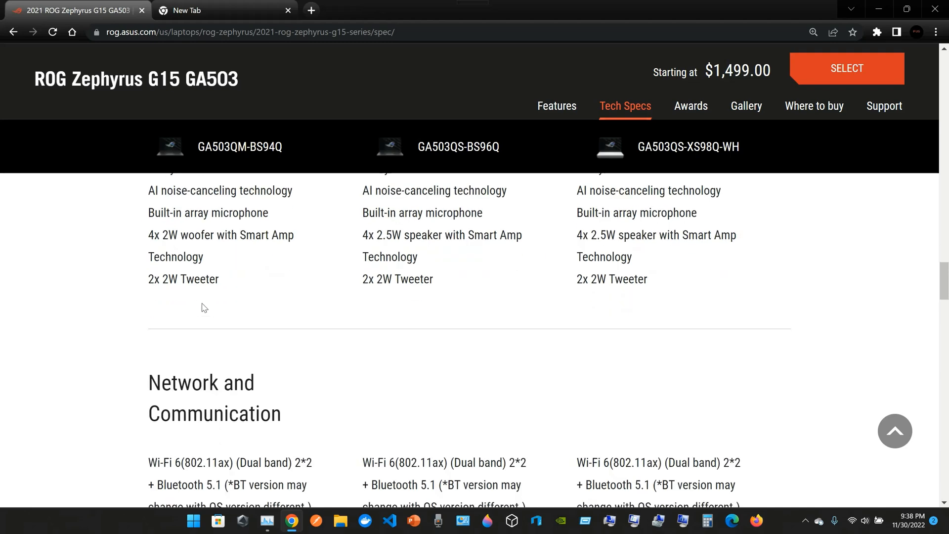
pyautogui.scroll(-2, 203, 307)
pyautogui.scroll(-2, 203, 308)
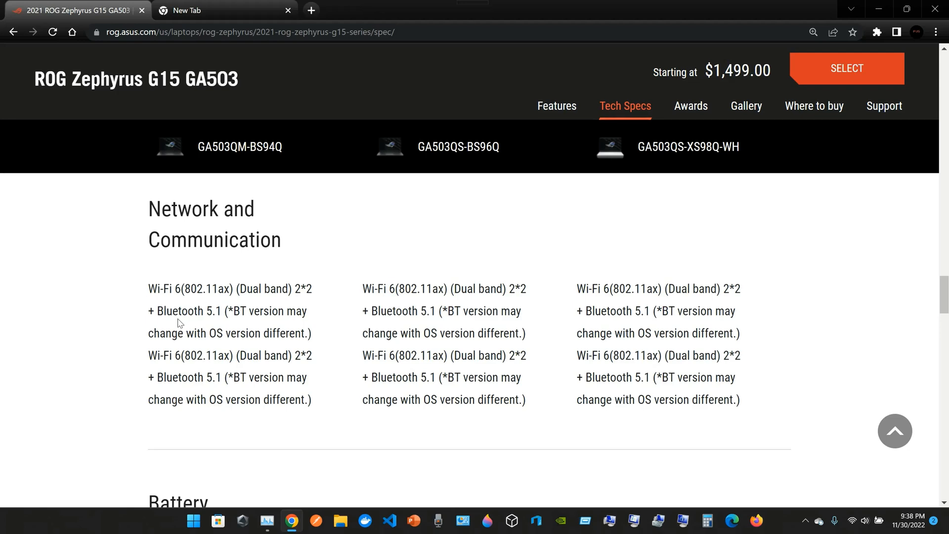
pyautogui.scroll(-1, 213, 346)
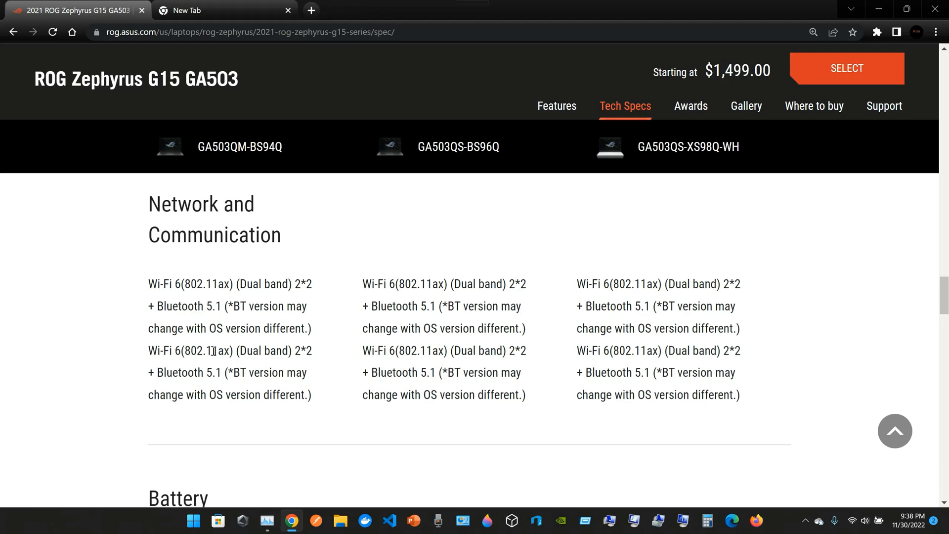
pyautogui.scroll(-1, 214, 352)
pyautogui.scroll(-1, 214, 351)
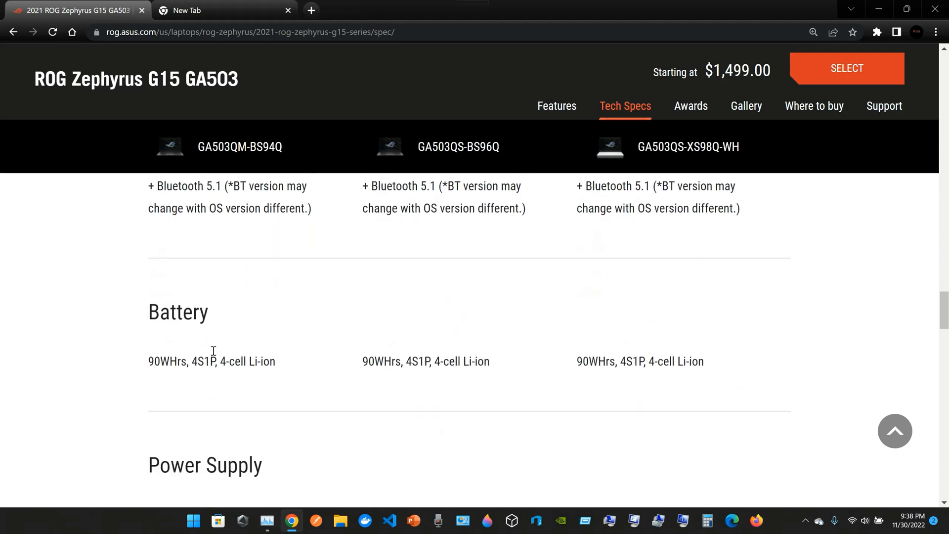
pyautogui.scroll(-1, 214, 352)
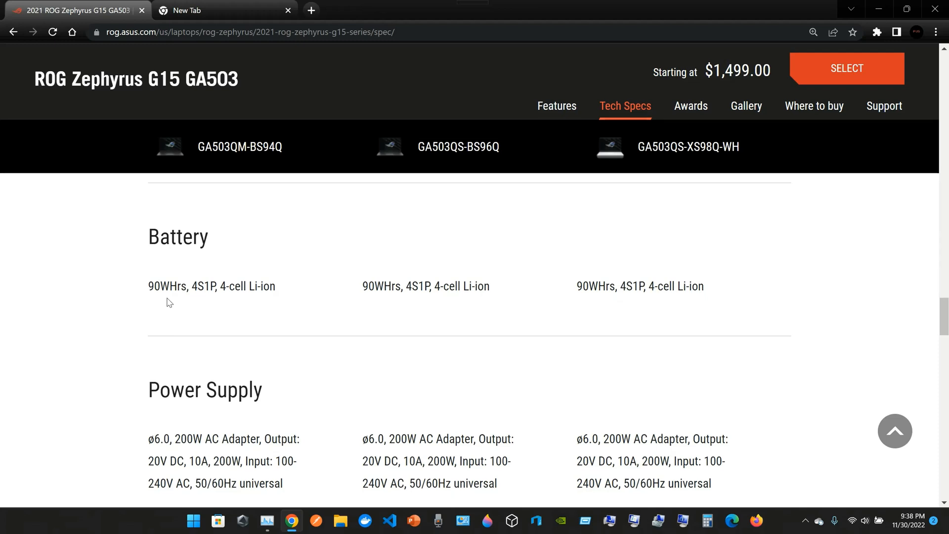
pyautogui.scroll(-2, 167, 302)
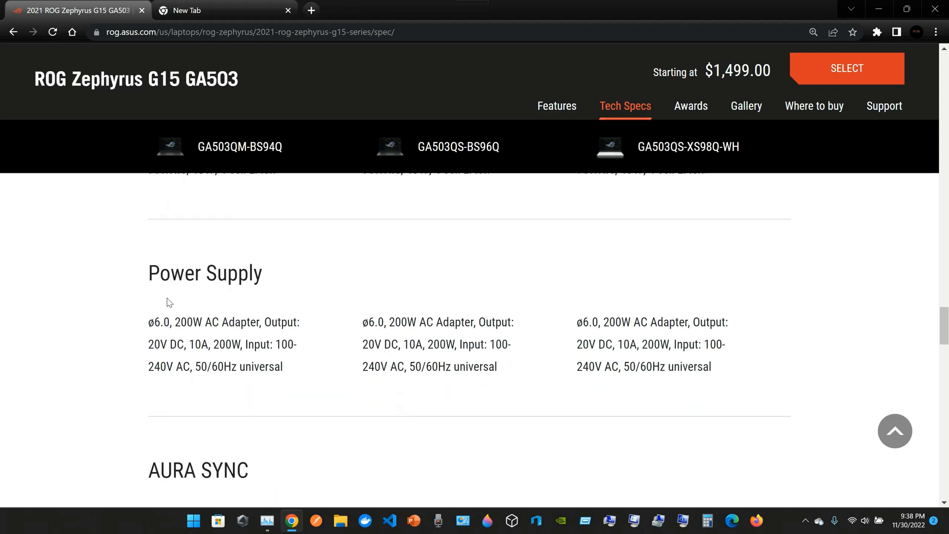
pyautogui.scroll(-1, 168, 302)
pyautogui.scroll(-1, 167, 302)
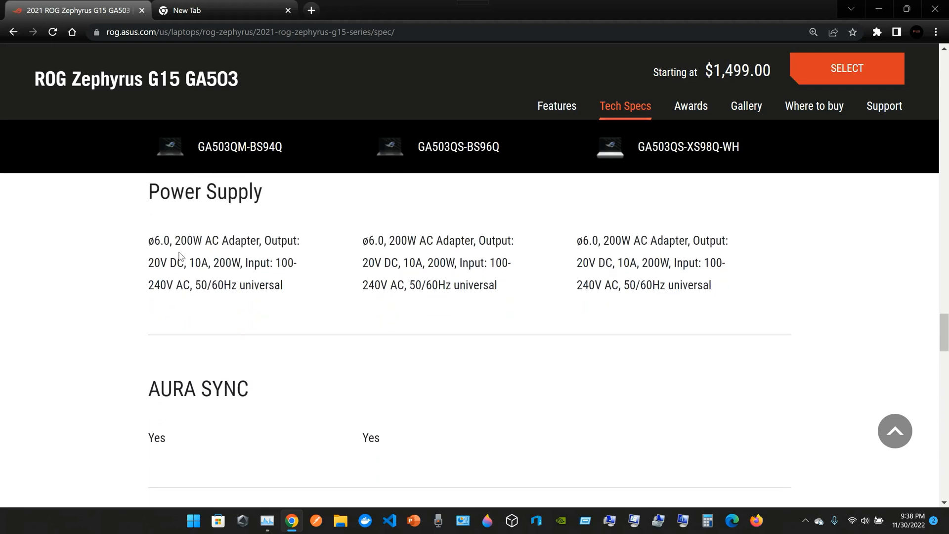
# Briefly highlight 200W in the first Power Supply entry, then clear the selection
pyautogui.moveTo(175, 241); pyautogui.dragTo(200, 242)
pyautogui.click(211, 257)
pyautogui.scroll(-2, 252, 324)
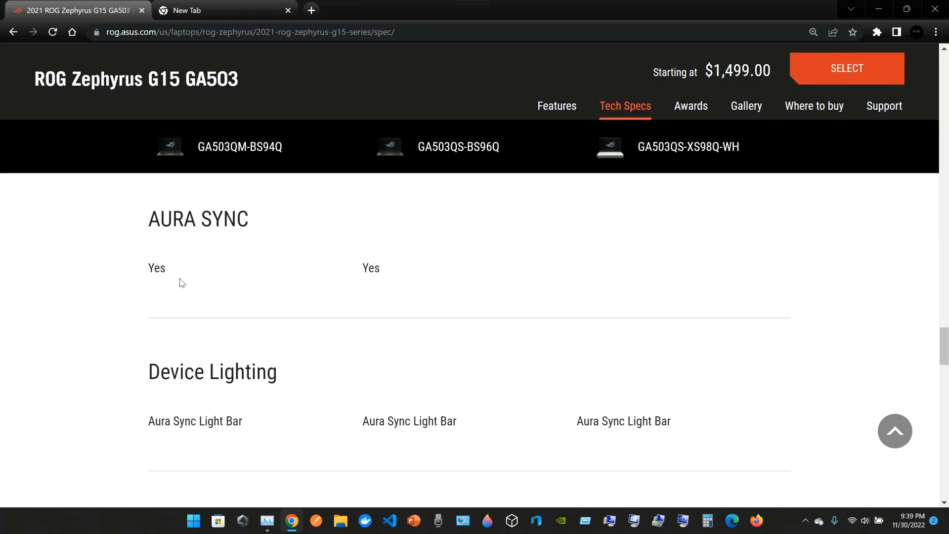
pyautogui.scroll(-2, 181, 282)
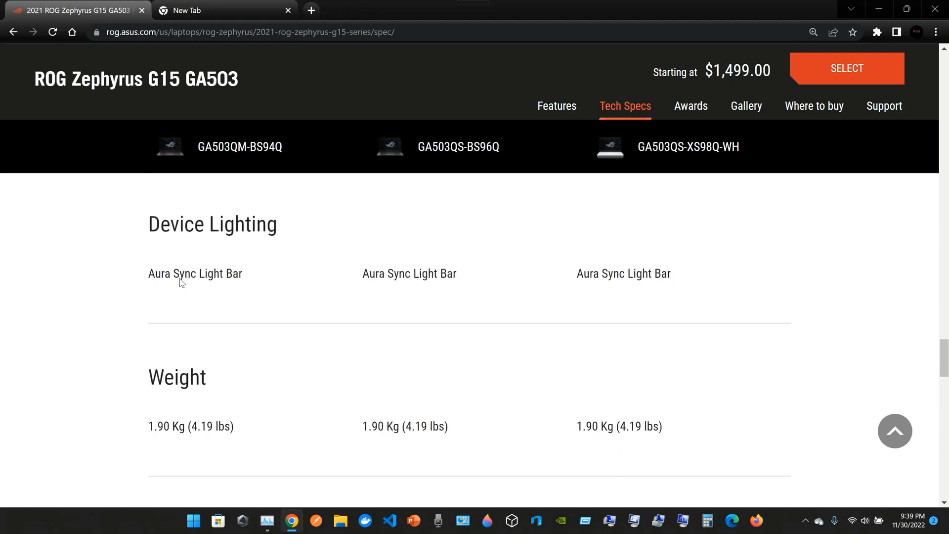
pyautogui.scroll(-2, 197, 293)
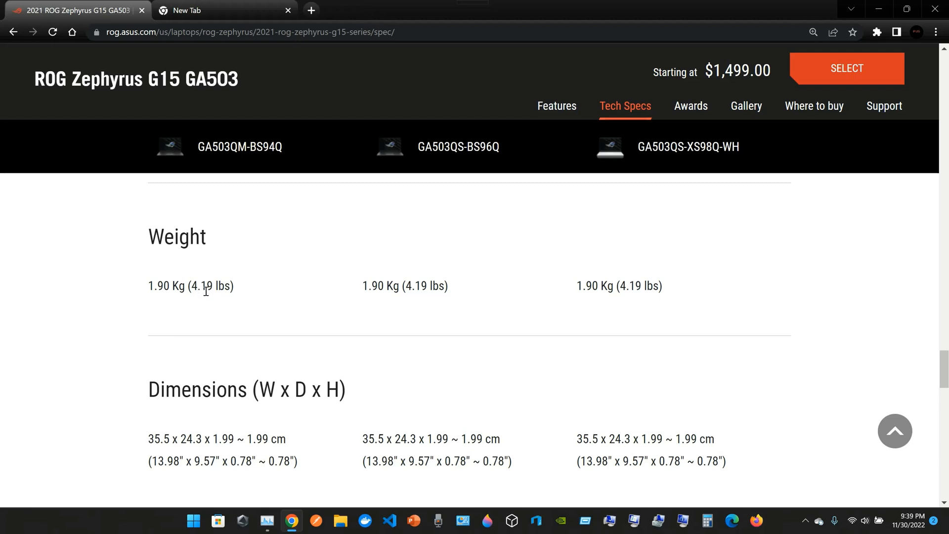
pyautogui.scroll(-2, 202, 319)
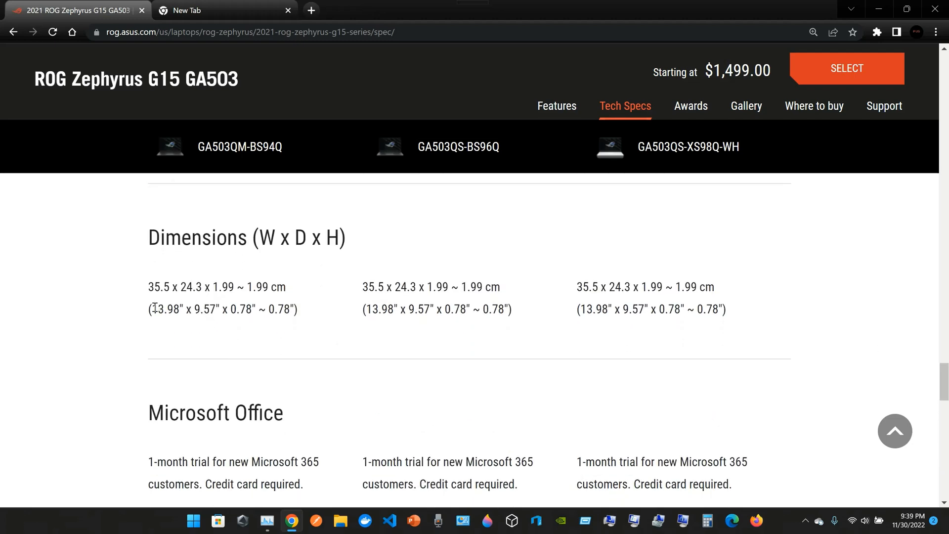
# Briefly highlight the inch width in the first dimensions entry, then clear the selection
pyautogui.moveTo(151, 309); pyautogui.dragTo(176, 309)
pyautogui.click(179, 323)
pyautogui.scroll(-3, 240, 313)
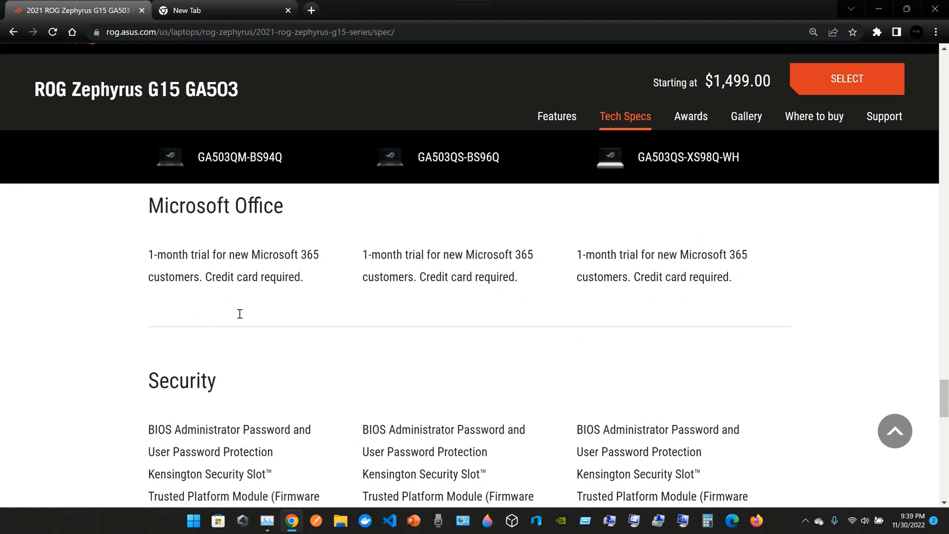
pyautogui.scroll(1, 193, 327)
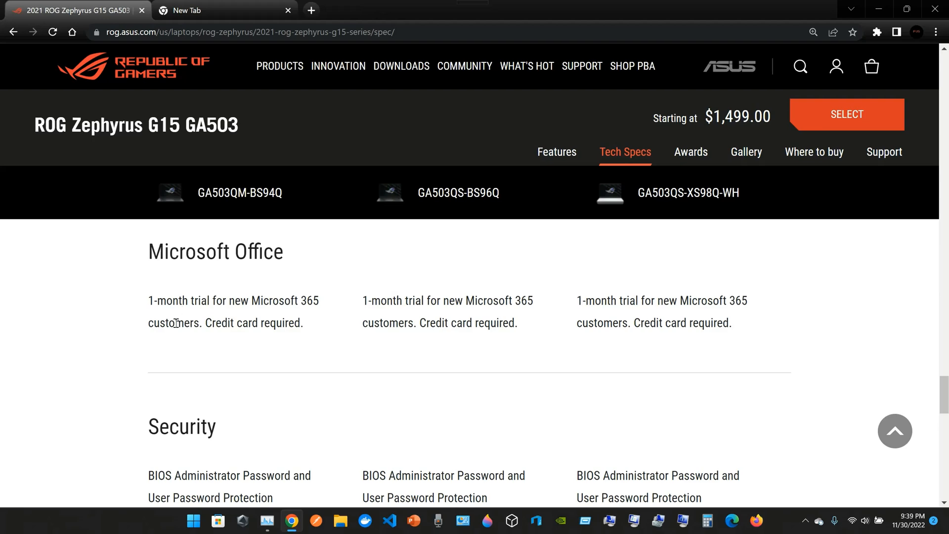
pyautogui.scroll(-3, 176, 322)
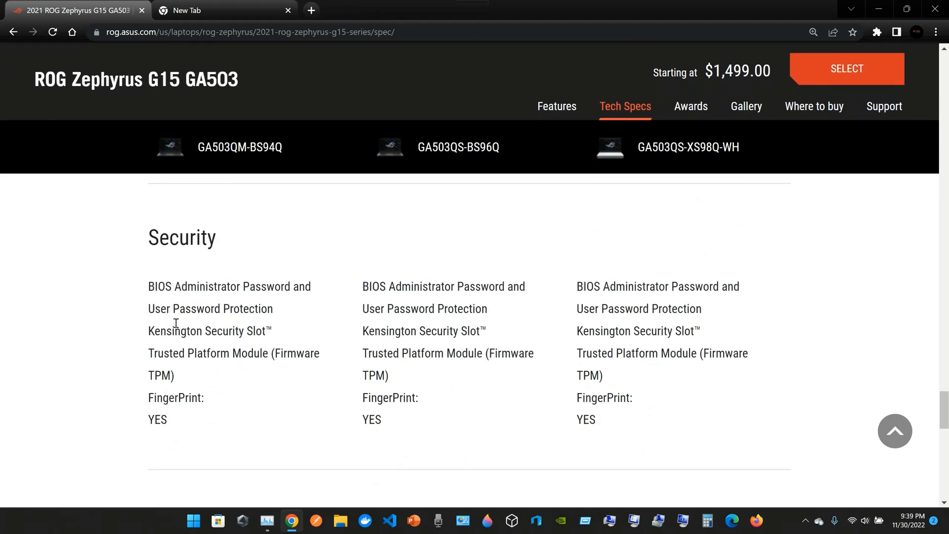
pyautogui.scroll(-1, 176, 322)
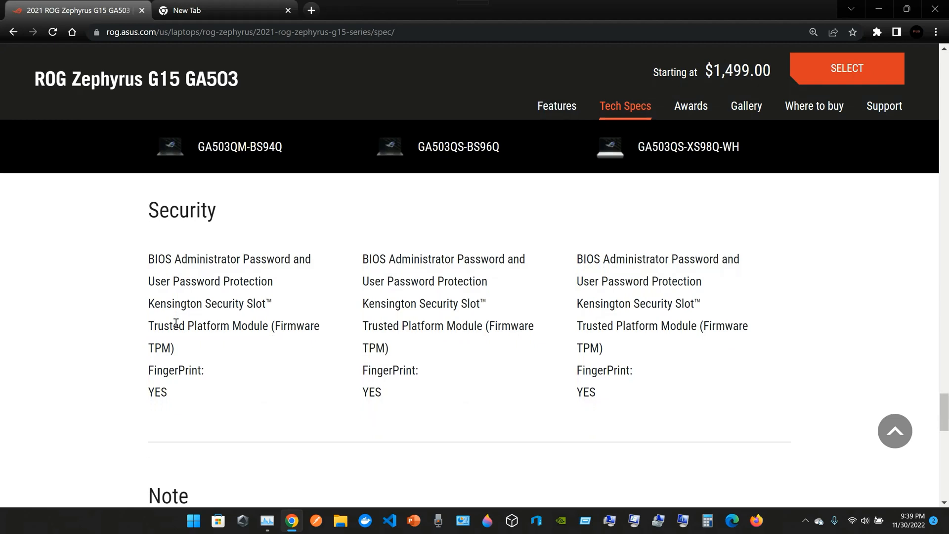